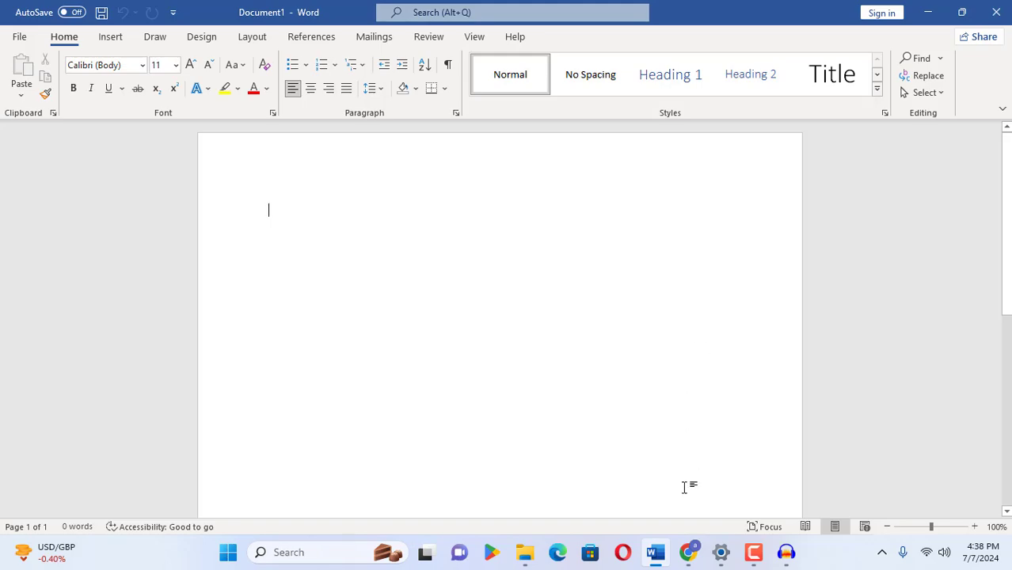
# - Open Grammarly's 'How to reinstall Grammarly for Microsoft Office' article in a new Chrome tab and scroll to step 2
pyautogui.moveTo(689, 547)
pyautogui.click(651, 444)
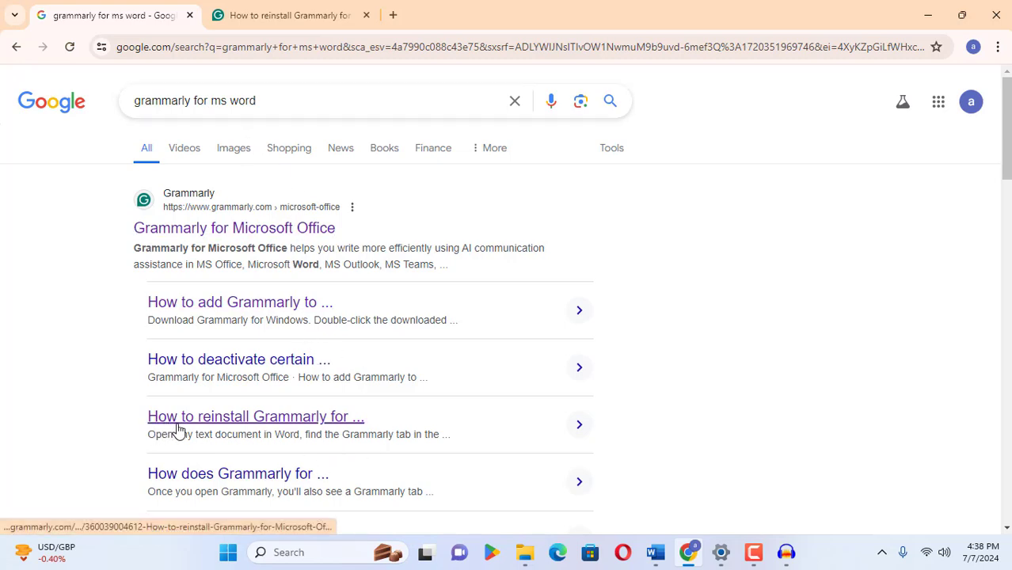
pyautogui.rightClick(281, 424)
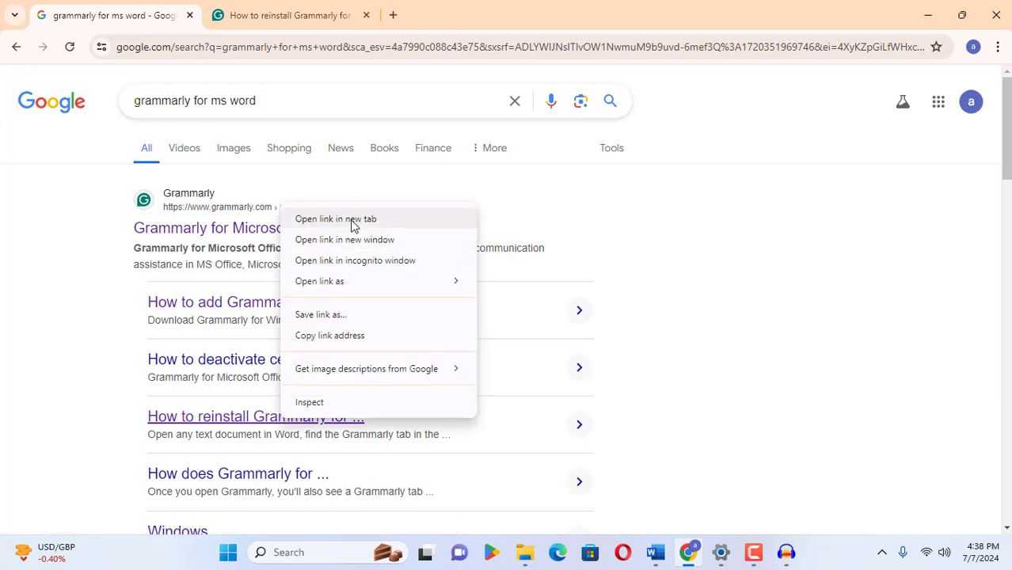
pyautogui.click(289, 23)
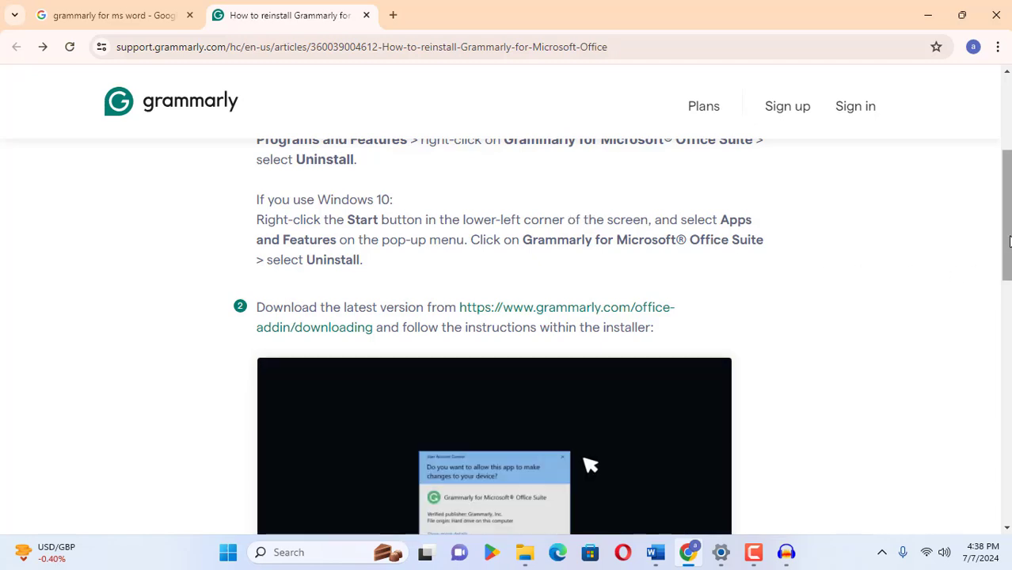
pyautogui.moveTo(1007, 214)
pyautogui.mouseDown()
pyautogui.moveTo(1007, 181)
pyautogui.moveTo(1008, 213)
pyautogui.mouseUp()
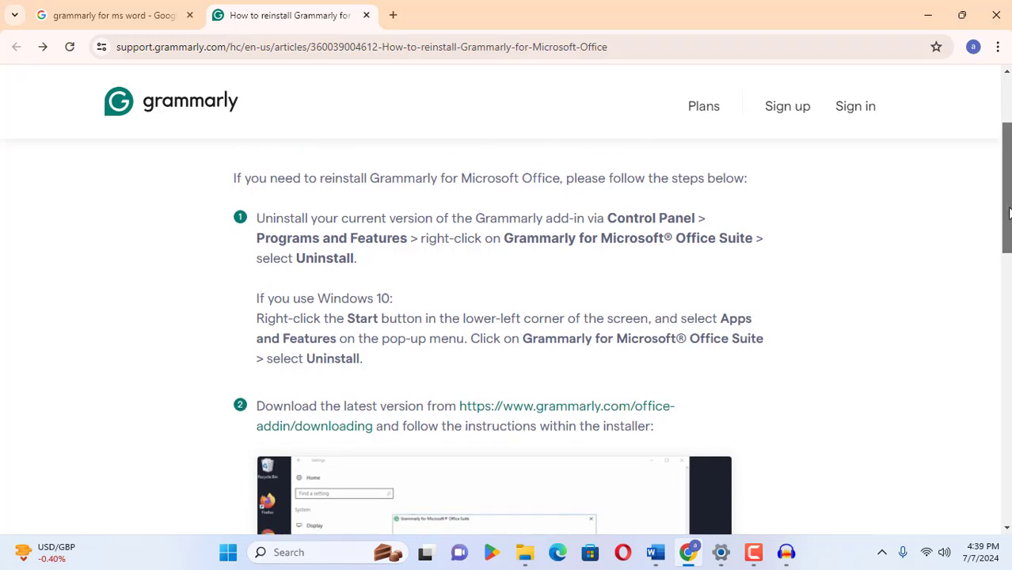
pyautogui.moveTo(1009, 213); pyautogui.dragTo(1009, 240)
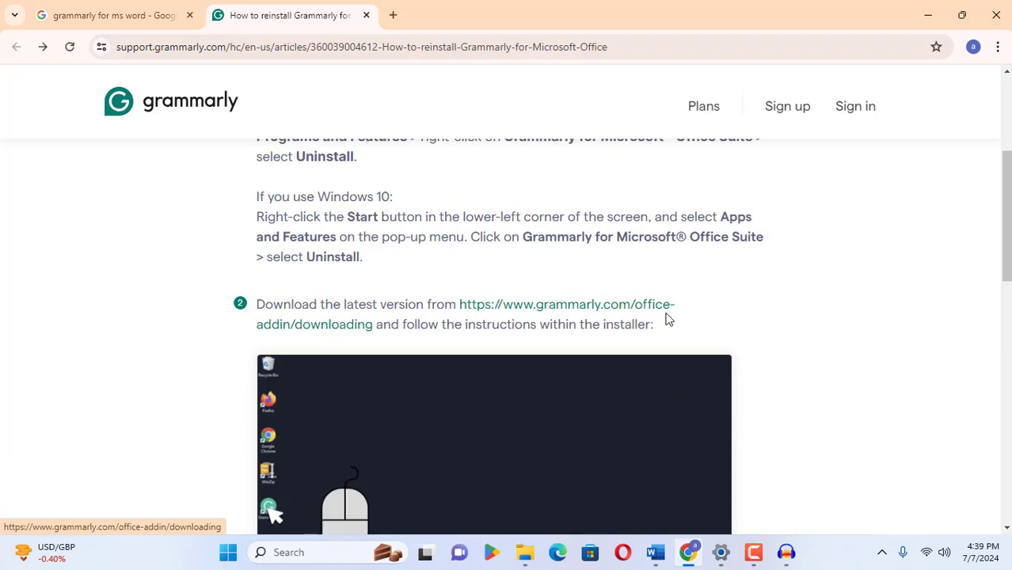
# - Follow the Office add-in download link and start the GrammarlyAddInSetup.exe download manually
pyautogui.click(352, 328)
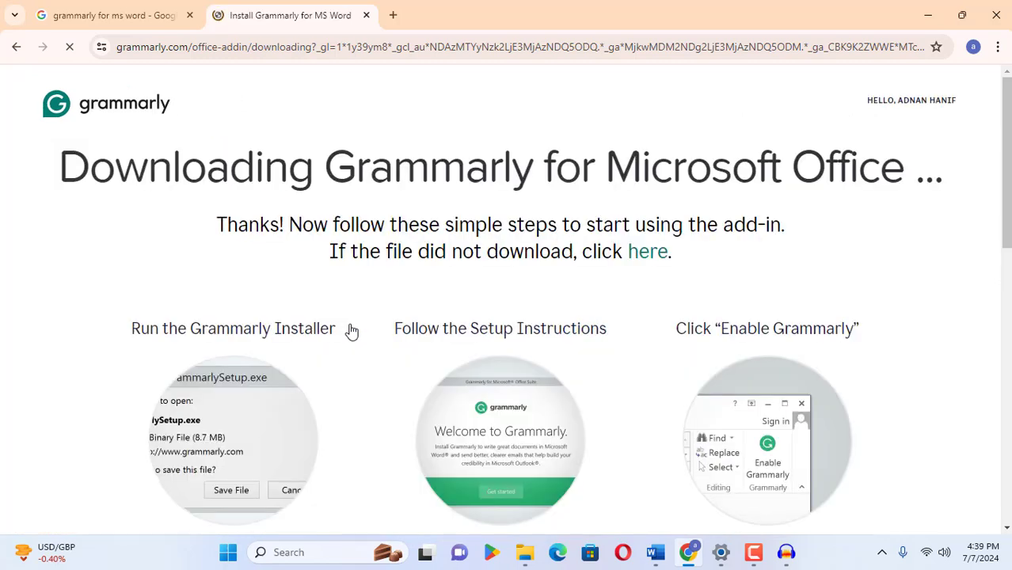
pyautogui.moveTo(1009, 151)
pyautogui.mouseDown()
pyautogui.moveTo(1001, 206)
pyautogui.moveTo(1003, 158)
pyautogui.mouseUp()
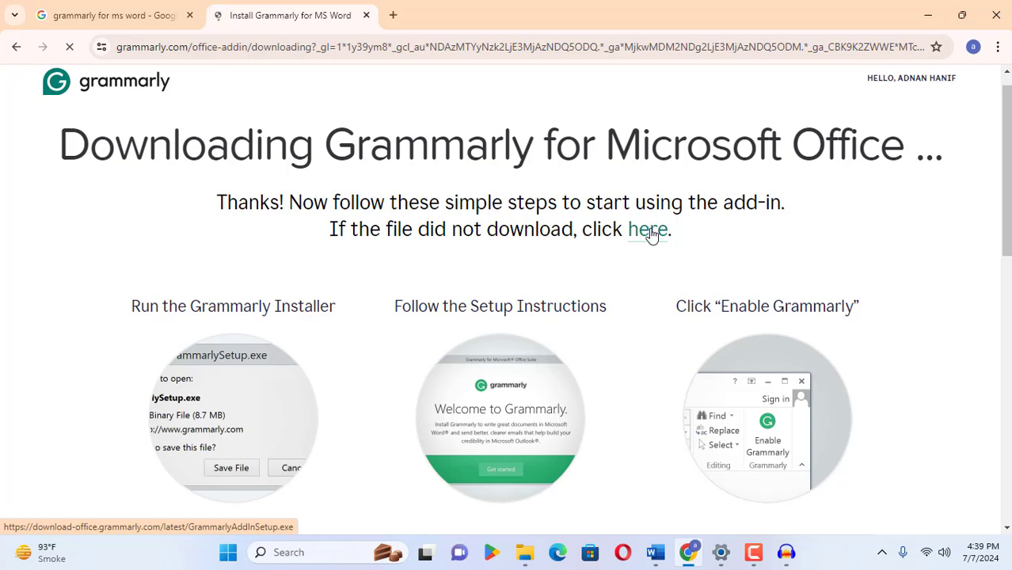
pyautogui.click(650, 231)
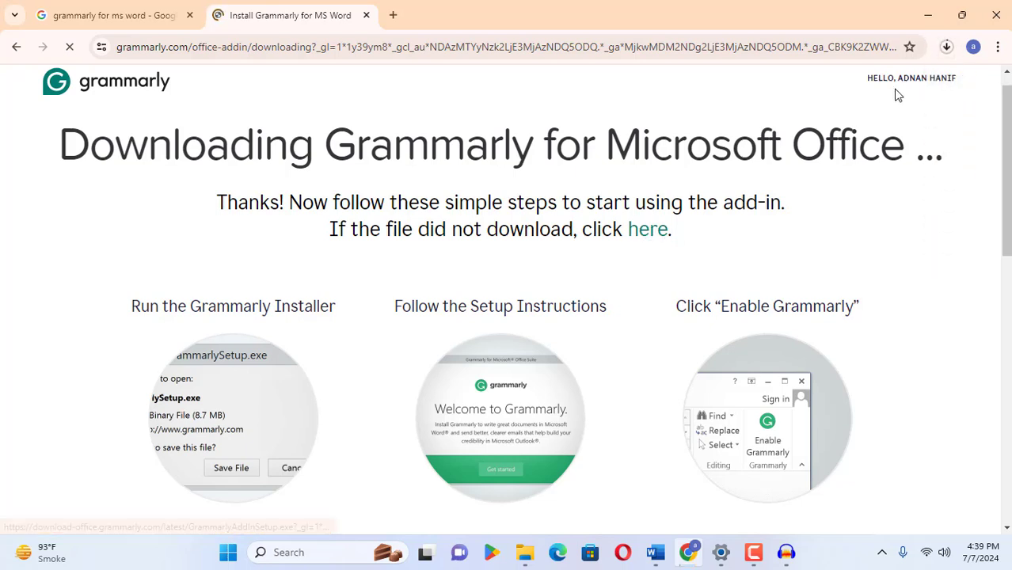
# - Open the finished GrammarlyAddInSetup.exe from Chrome's downloads list and restore down the browser window
pyautogui.click(947, 49)
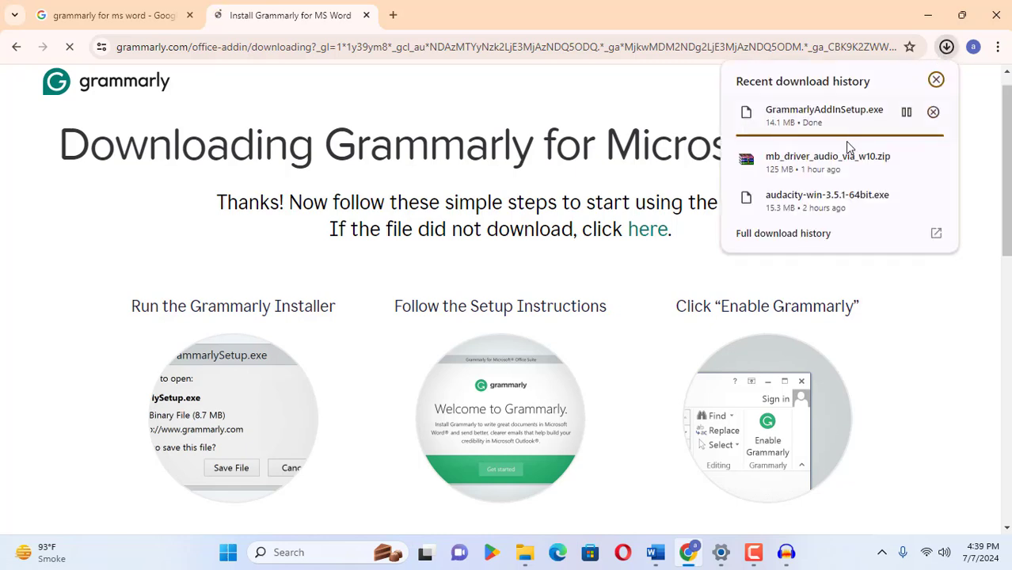
pyautogui.click(825, 123)
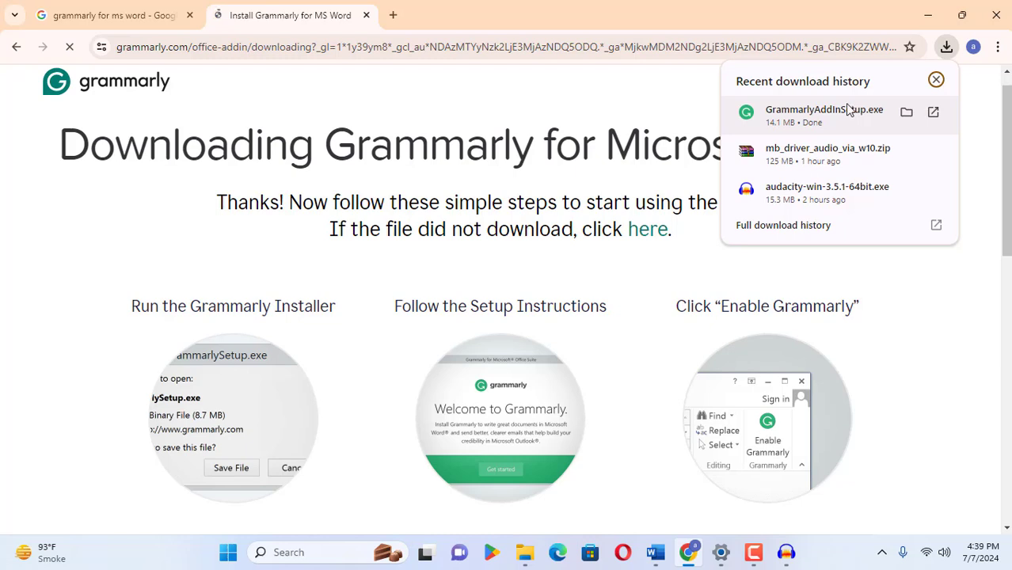
pyautogui.click(847, 112)
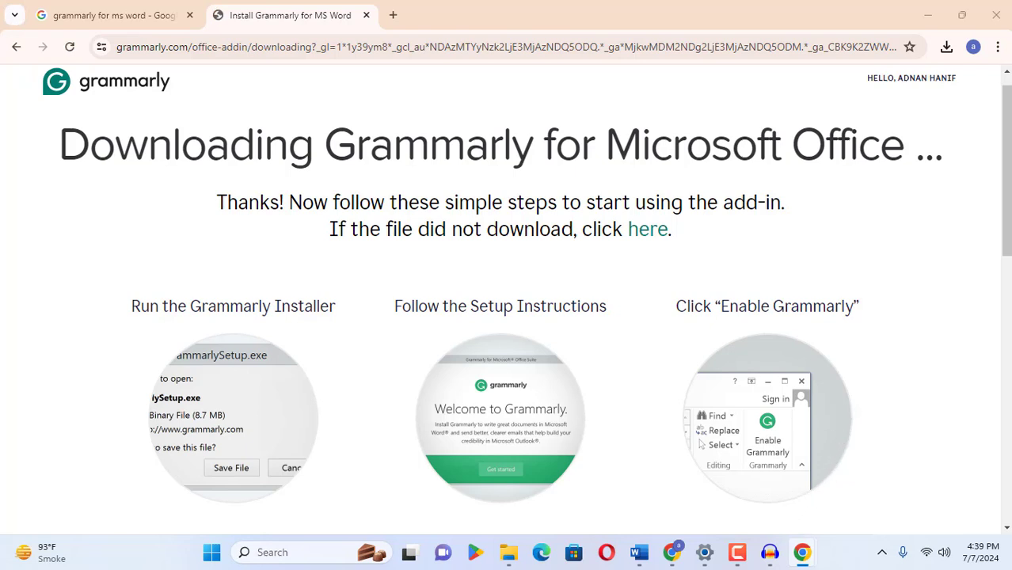
pyautogui.click(944, 47)
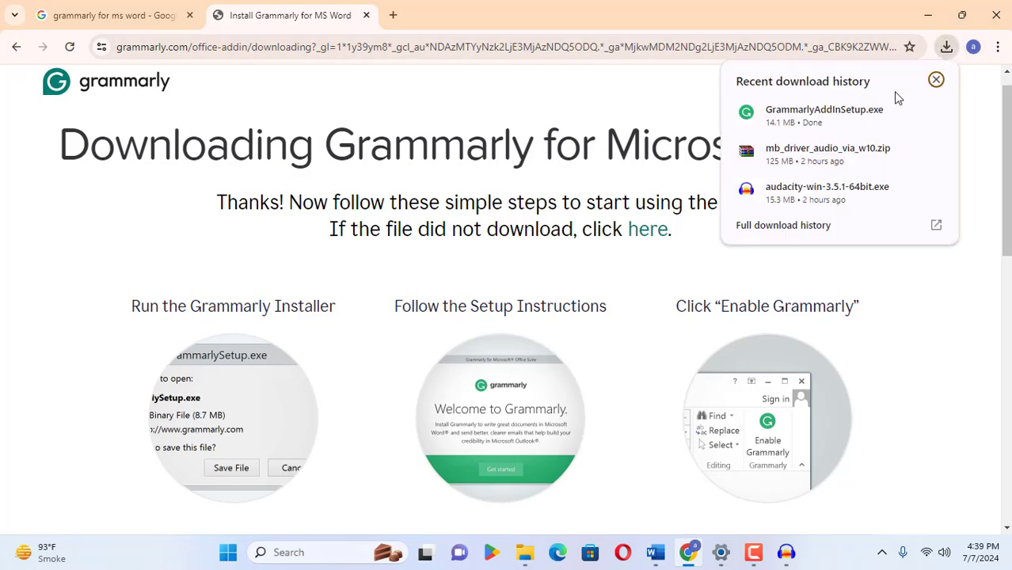
pyautogui.click(903, 113)
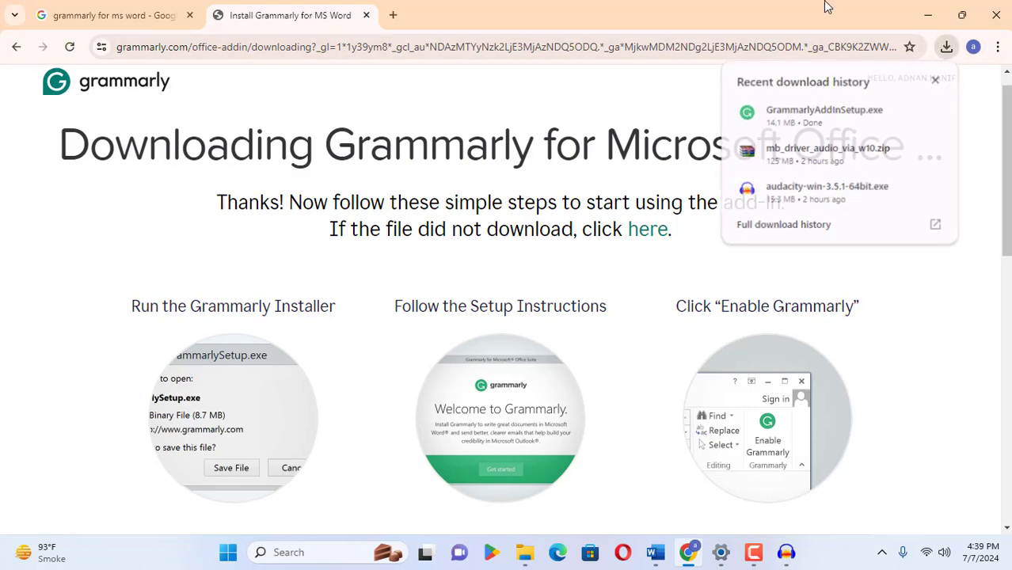
# - Show GrammarlyAddInSetup in the Downloads folder and run it from File Explorer
pyautogui.click(527, 103)
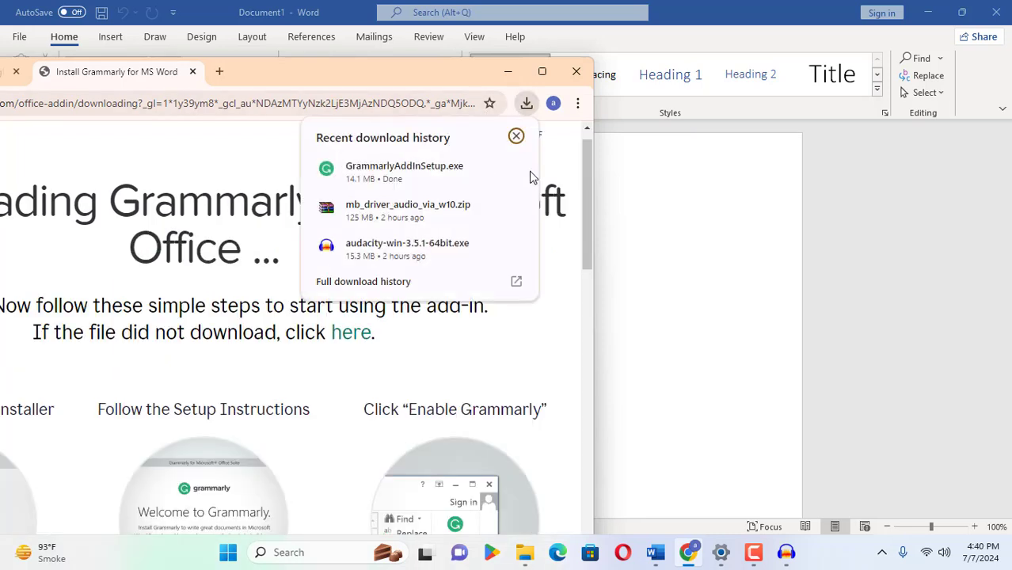
pyautogui.click(487, 170)
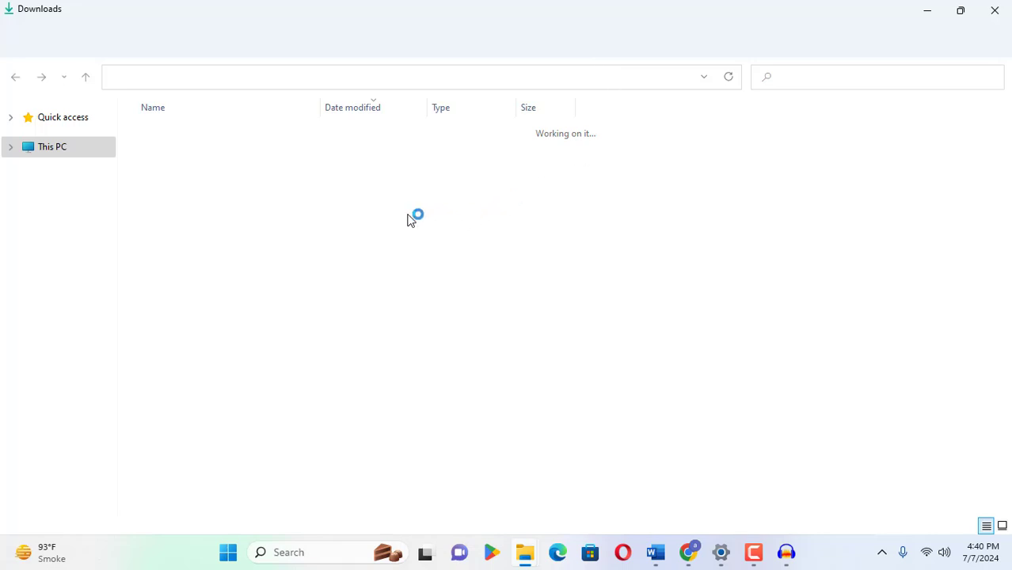
pyautogui.click(207, 160)
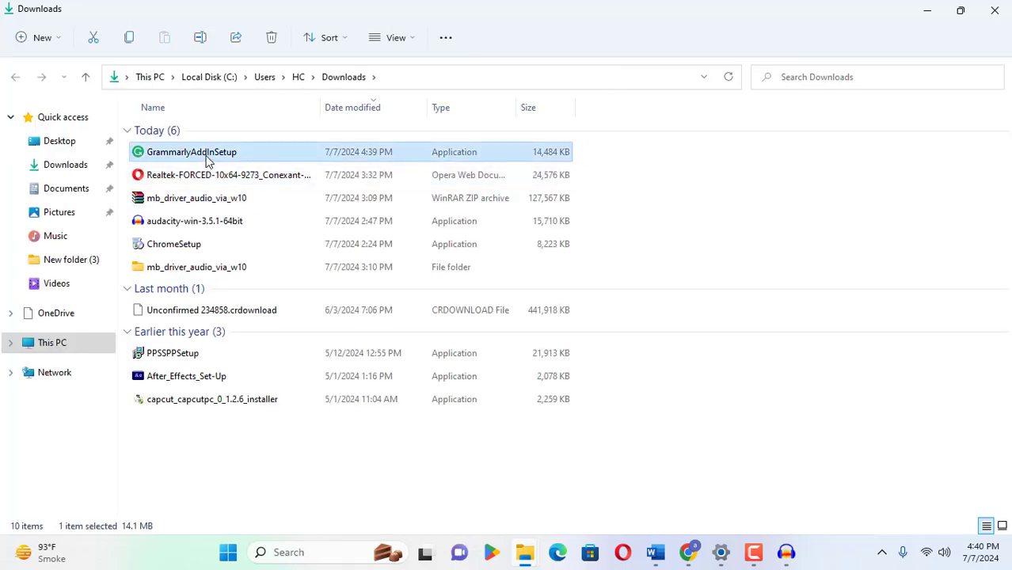
pyautogui.doubleClick(207, 159)
pyautogui.click(656, 552)
# - Close the Word window and dismiss both 'installer already running' error messages
pyautogui.click(1000, 13)
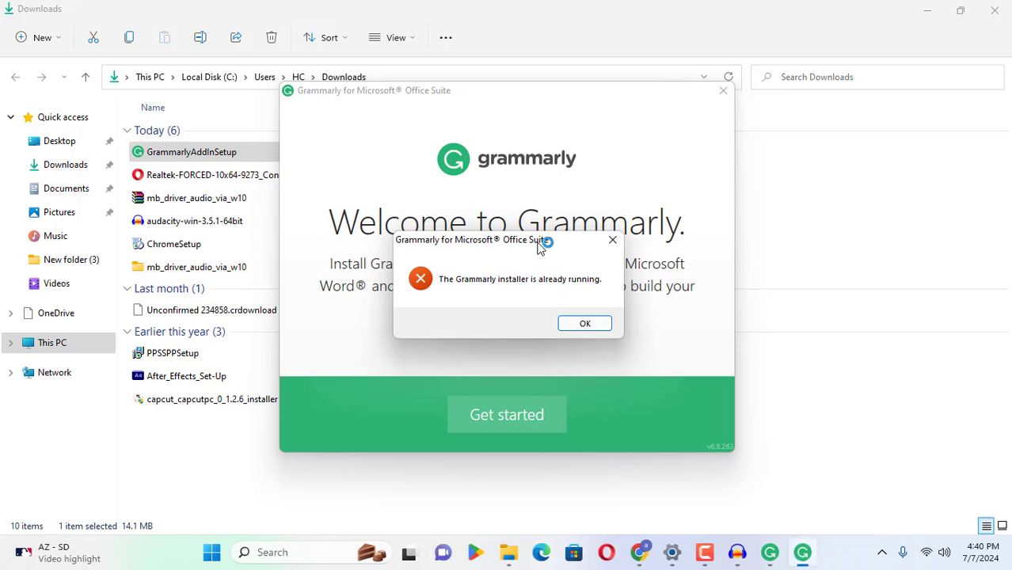
pyautogui.moveTo(541, 241); pyautogui.dragTo(686, 282)
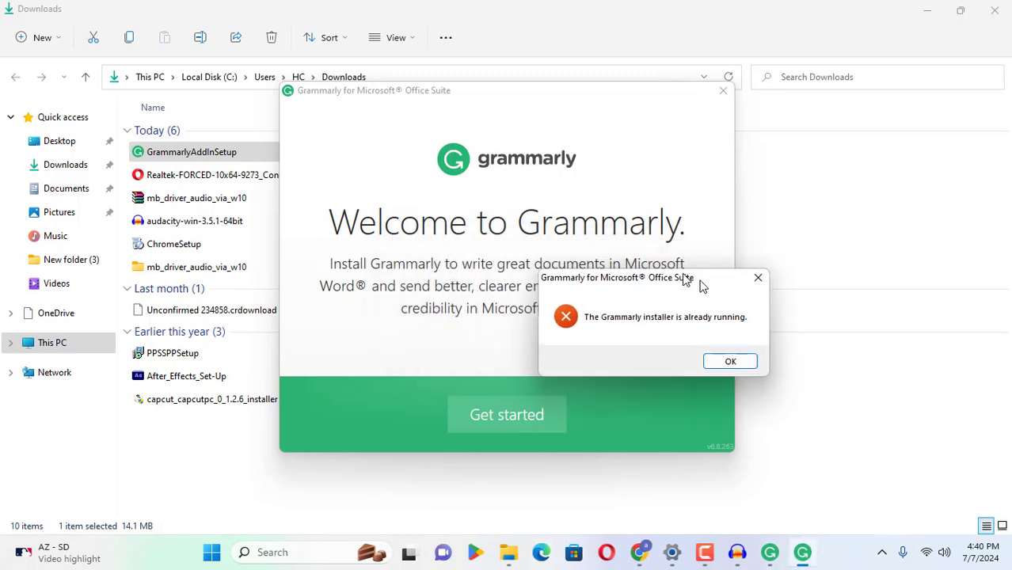
pyautogui.click(731, 362)
pyautogui.click(596, 340)
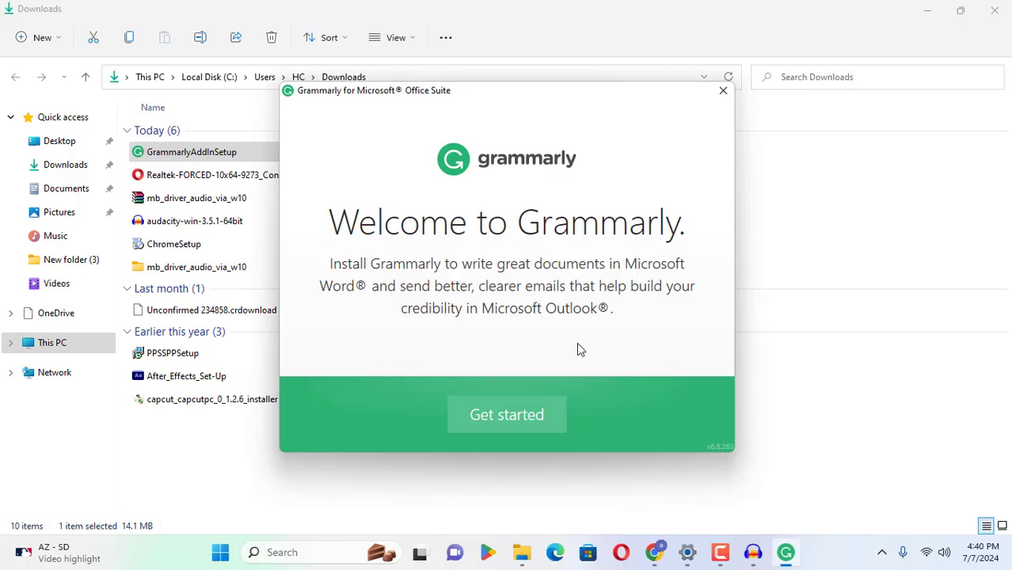
# - Install Grammarly for Word only, leaving Grammarly for Outlook unchecked, and close the finished installer
pyautogui.click(508, 419)
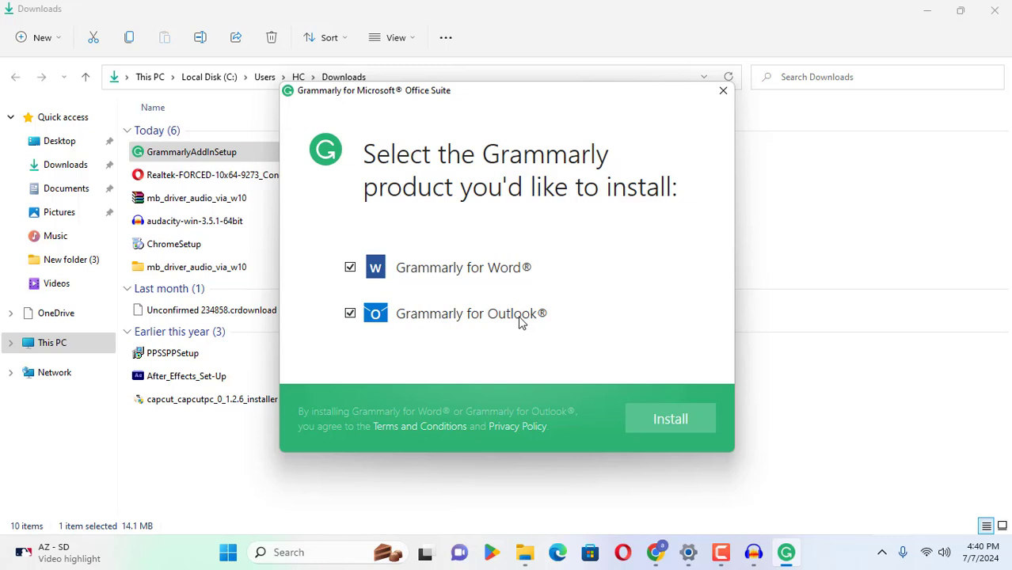
pyautogui.click(351, 313)
pyautogui.click(647, 415)
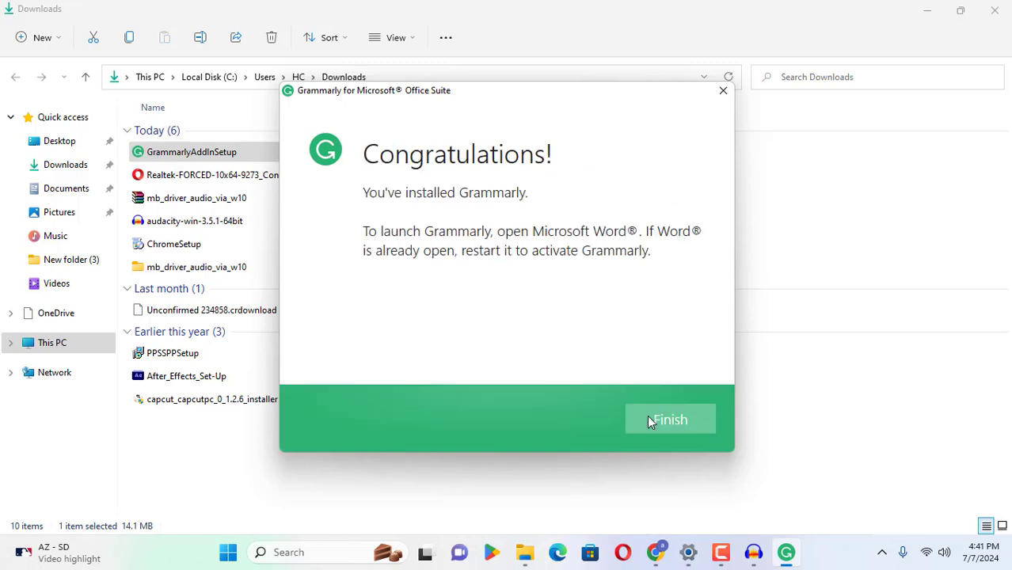
pyautogui.press('Return')
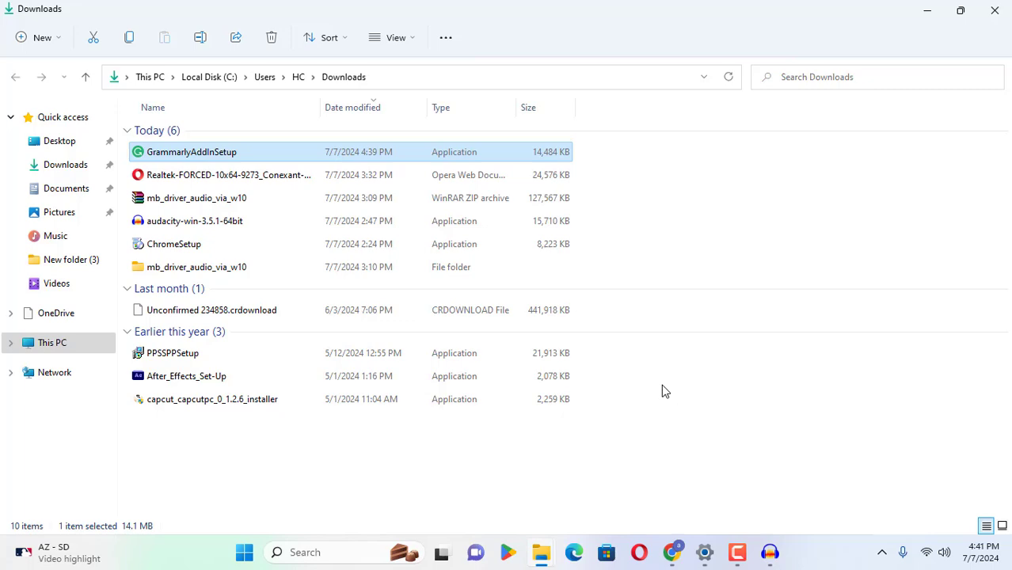
# - Minimize File Explorer and Chrome, then launch Word from a Start menu search for 'wor'
pyautogui.click(928, 10)
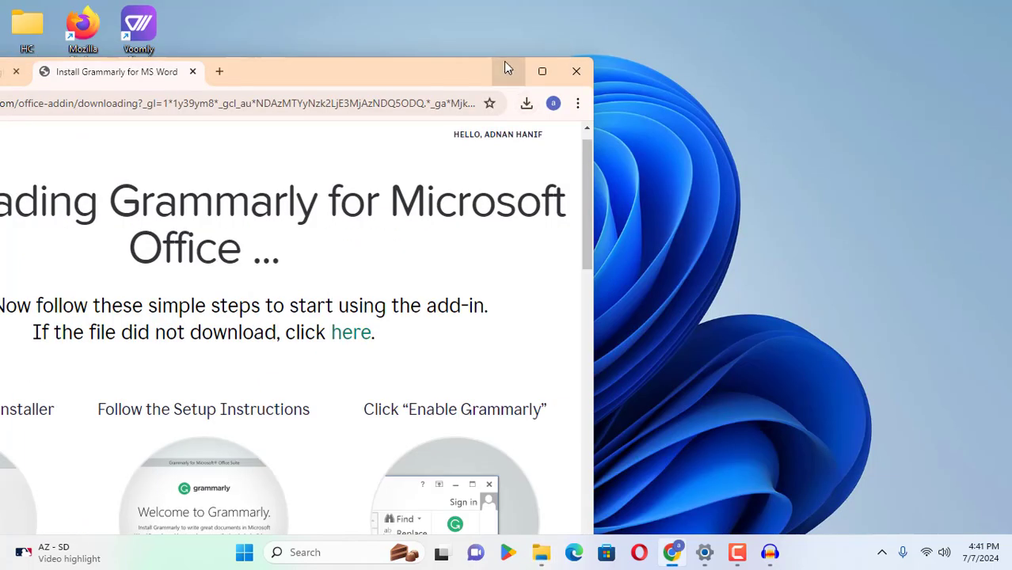
pyautogui.click(506, 68)
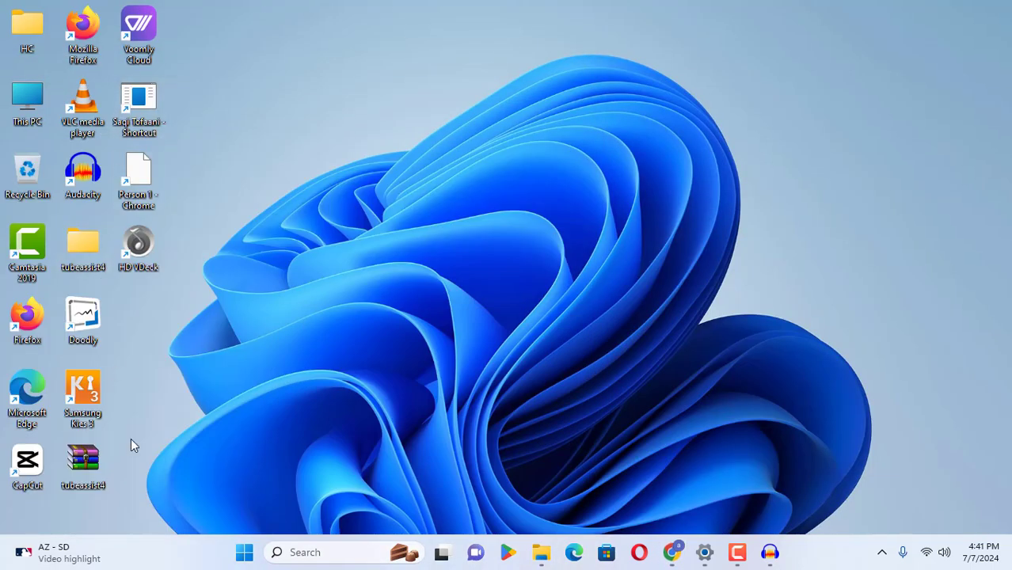
pyautogui.press('super')
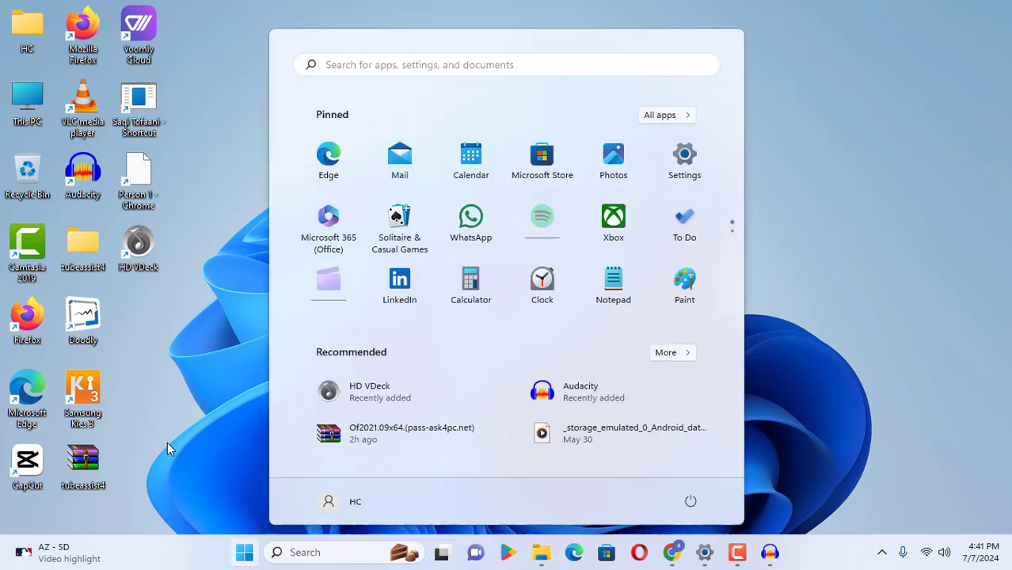
pyautogui.write('wo')
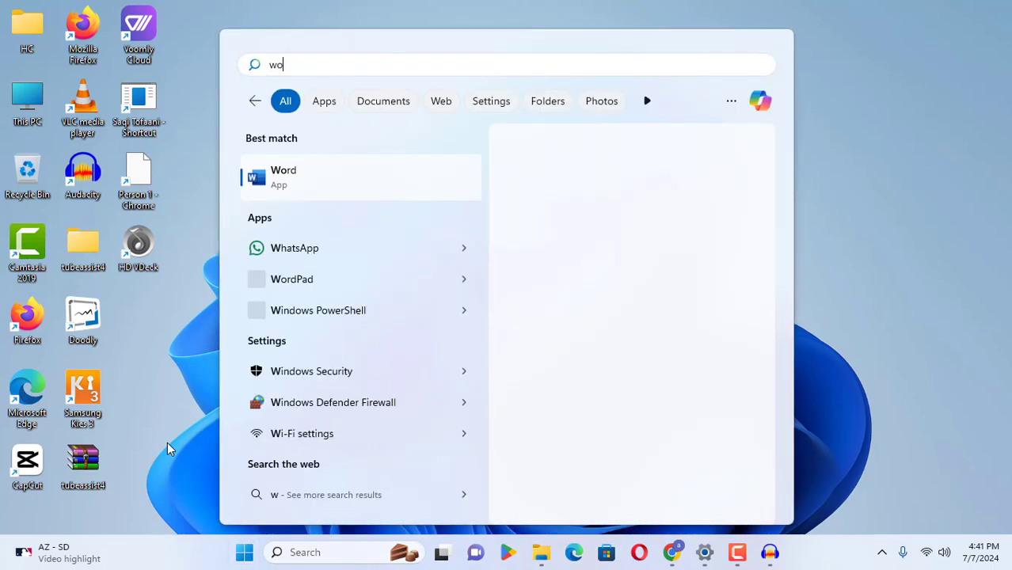
pyautogui.write('r')
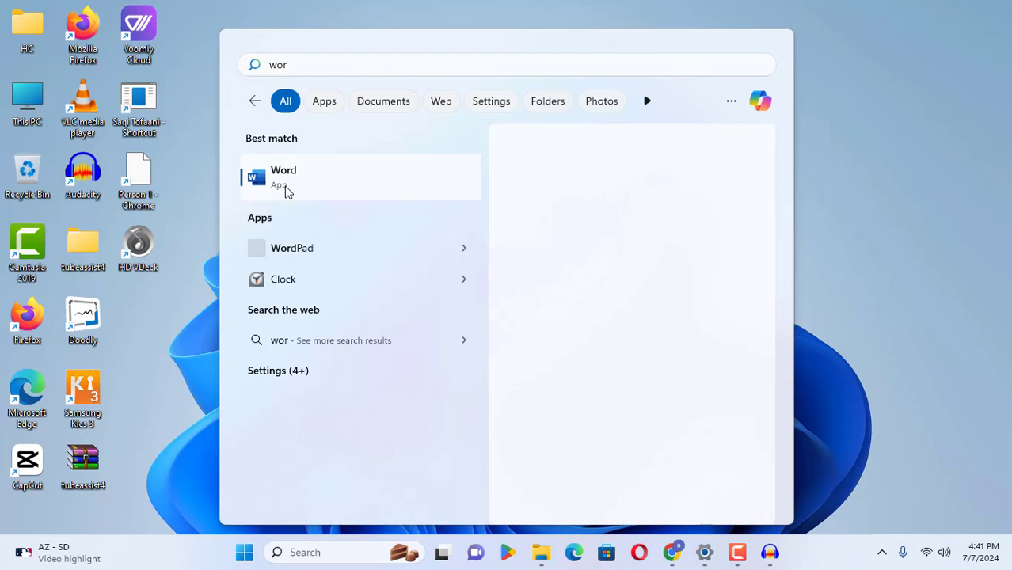
pyautogui.click(286, 189)
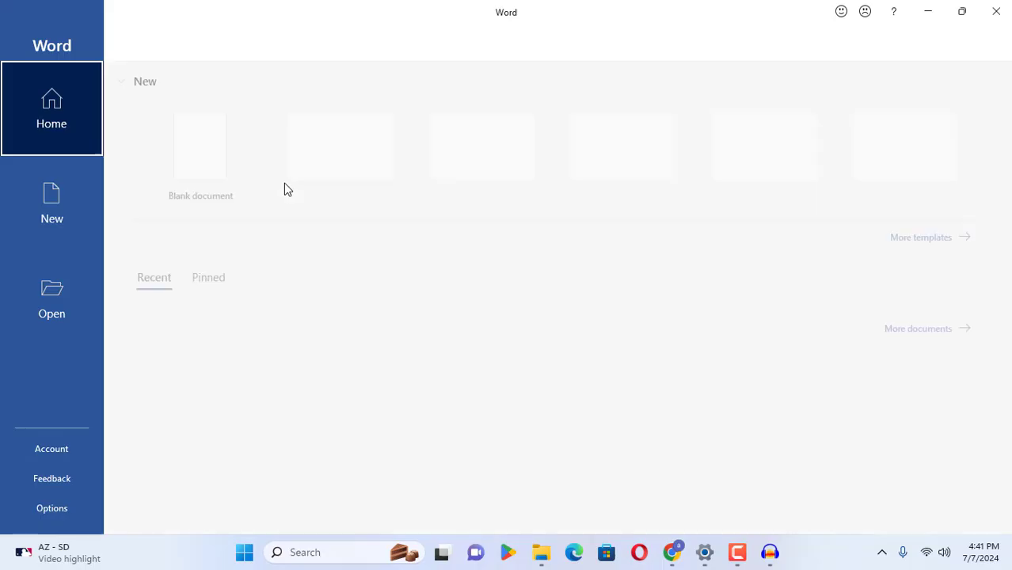
# - Create a blank document and open the Grammarly ribbon tab to begin signing in
pyautogui.click(217, 183)
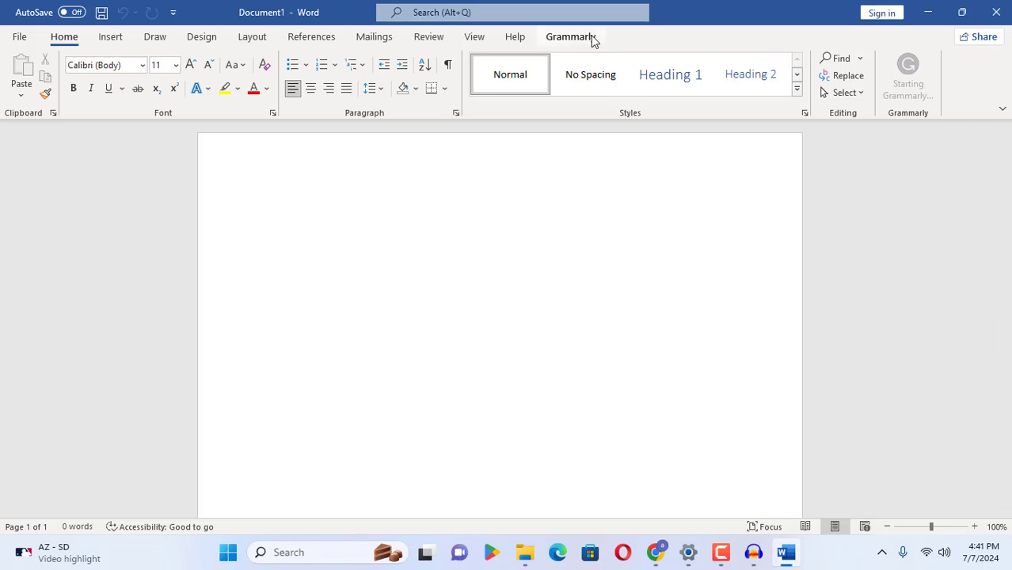
pyautogui.click(570, 37)
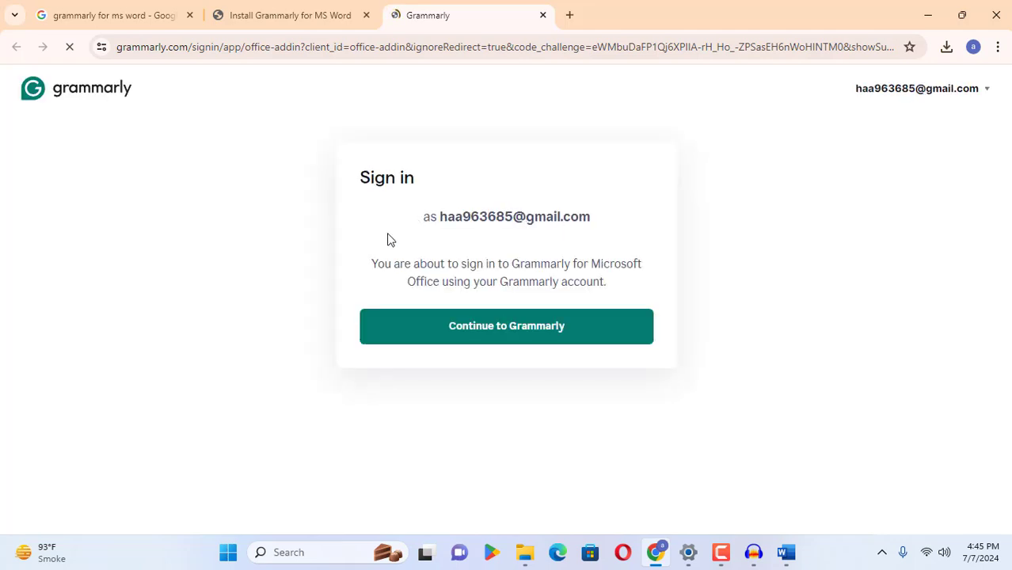
# - Continue to Grammarly, always allow grammarly.com to open the app, and open Grammarly
pyautogui.click(481, 341)
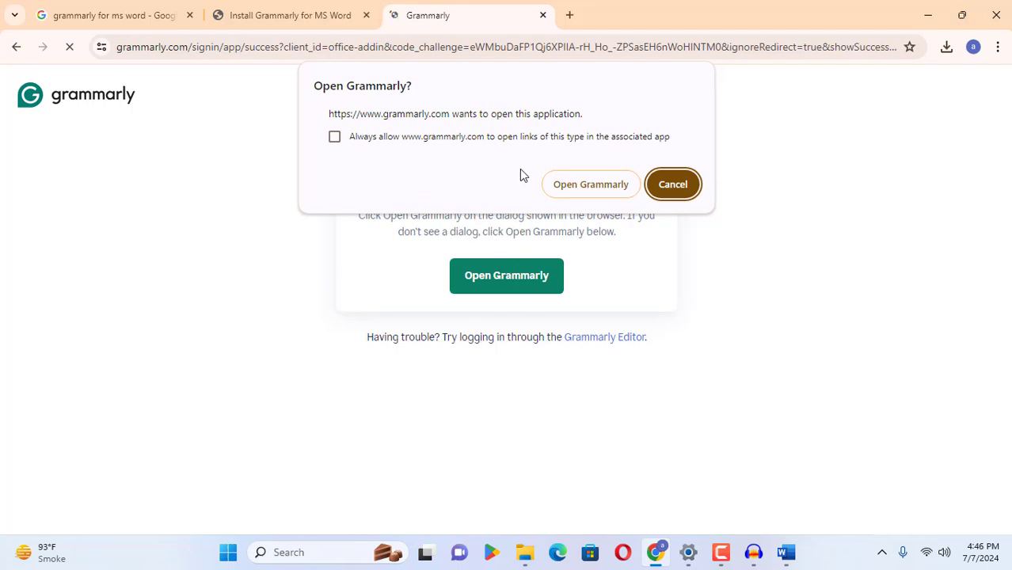
pyautogui.click(334, 136)
pyautogui.click(598, 187)
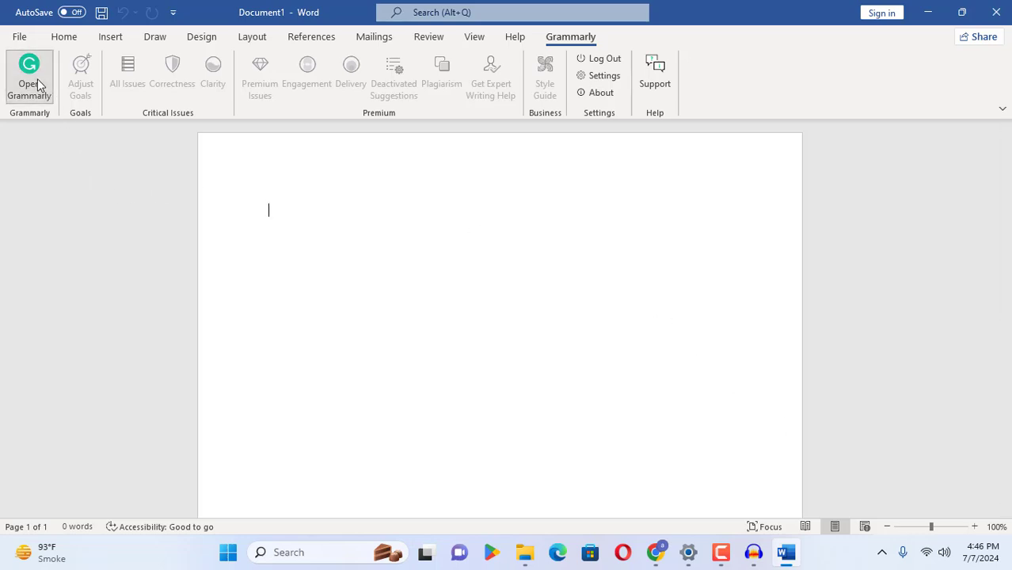
# - Open the Grammarly sidebar from the Grammarly ribbon tab beside the blank document
pyautogui.click(37, 78)
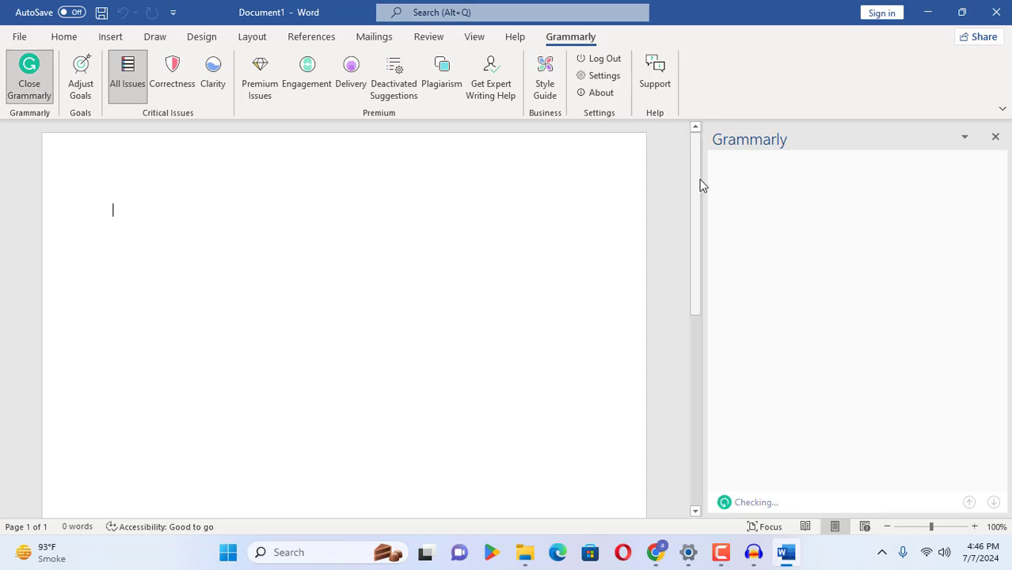